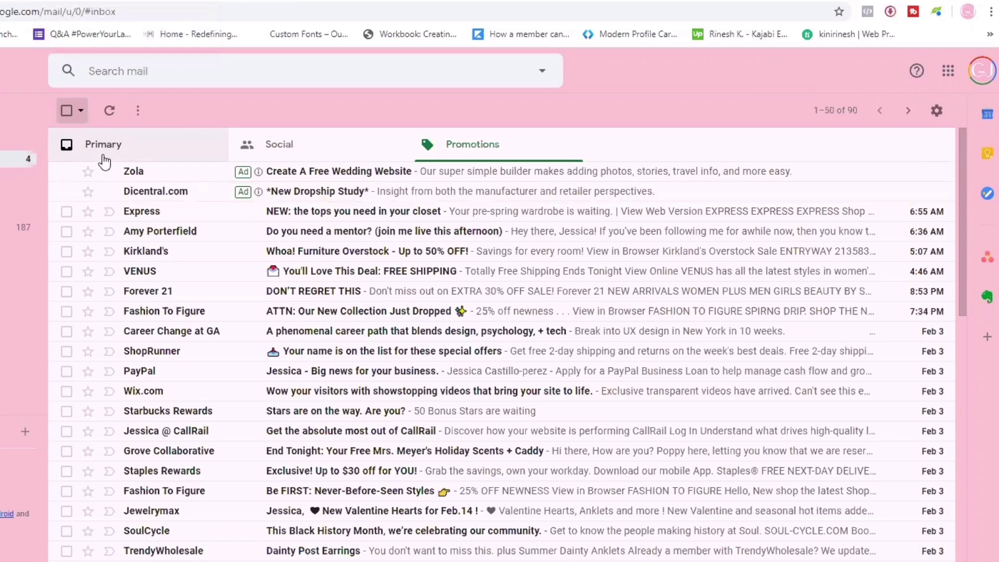
# - Browse the Social and Promotions tabs, then open Express's 'NEW: the tops you need in your closet' email
pyautogui.click(280, 156)
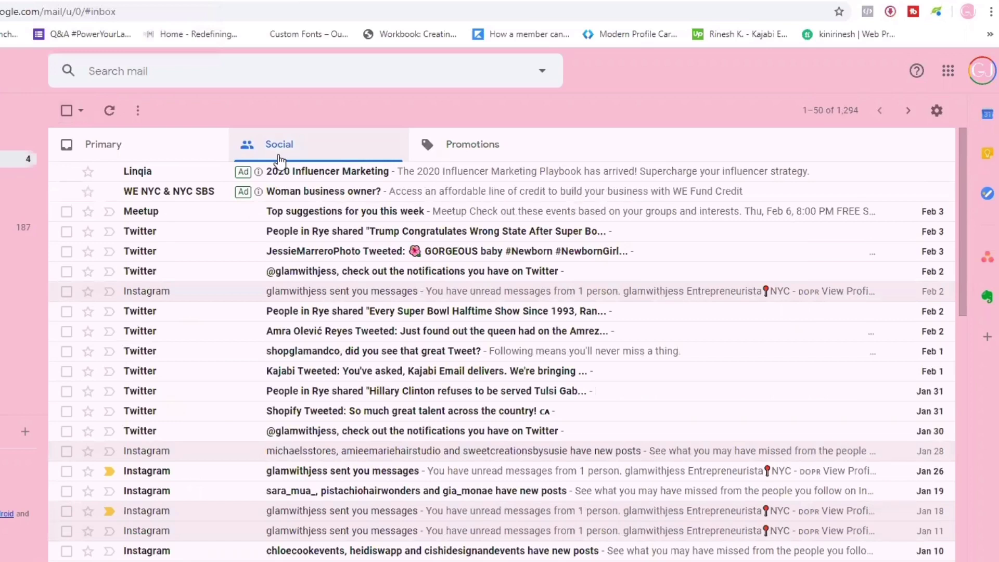
pyautogui.click(429, 150)
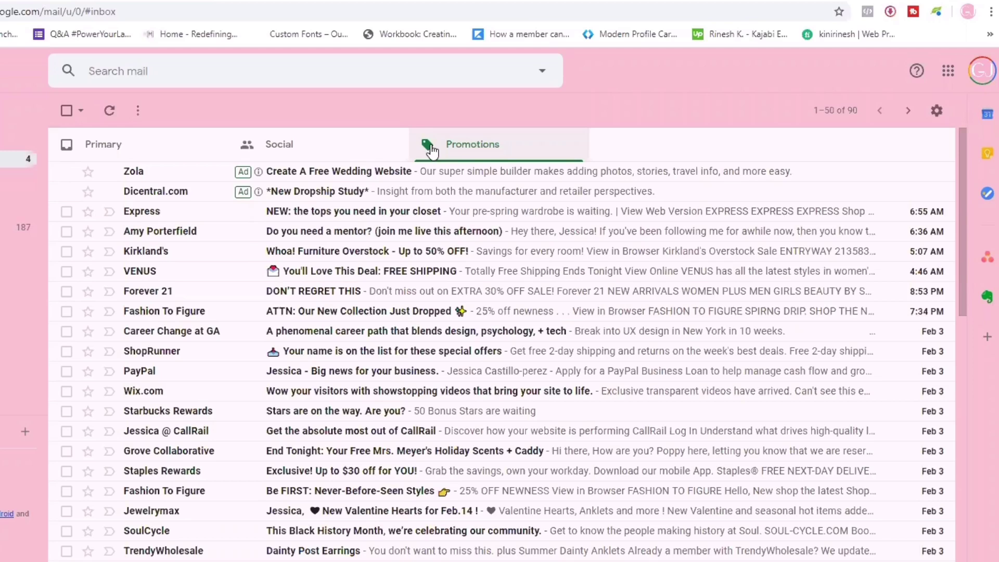
pyautogui.click(231, 214)
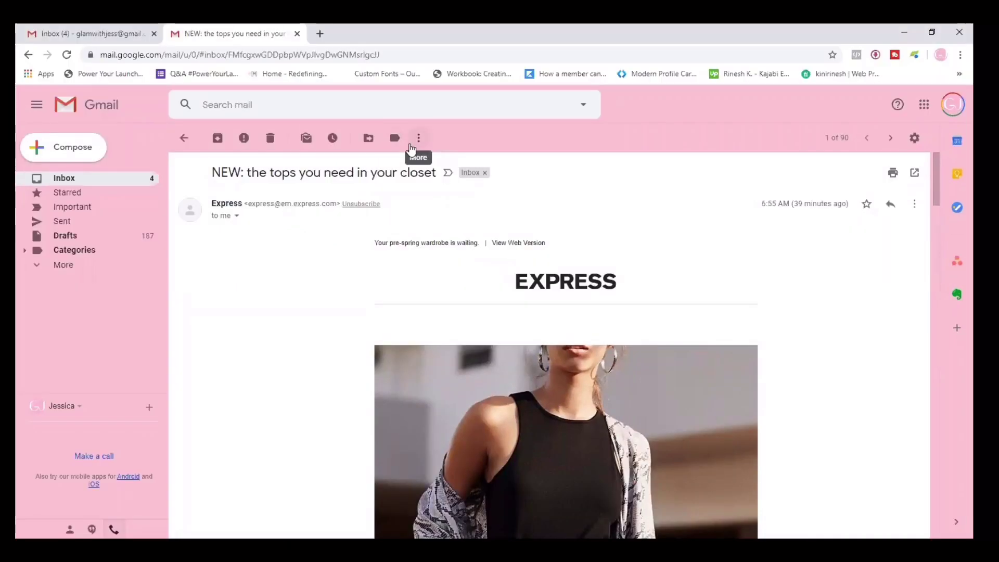
# - Move the Express 'tops you need in your closet' email into the * Action Required folder
pyautogui.click(345, 111)
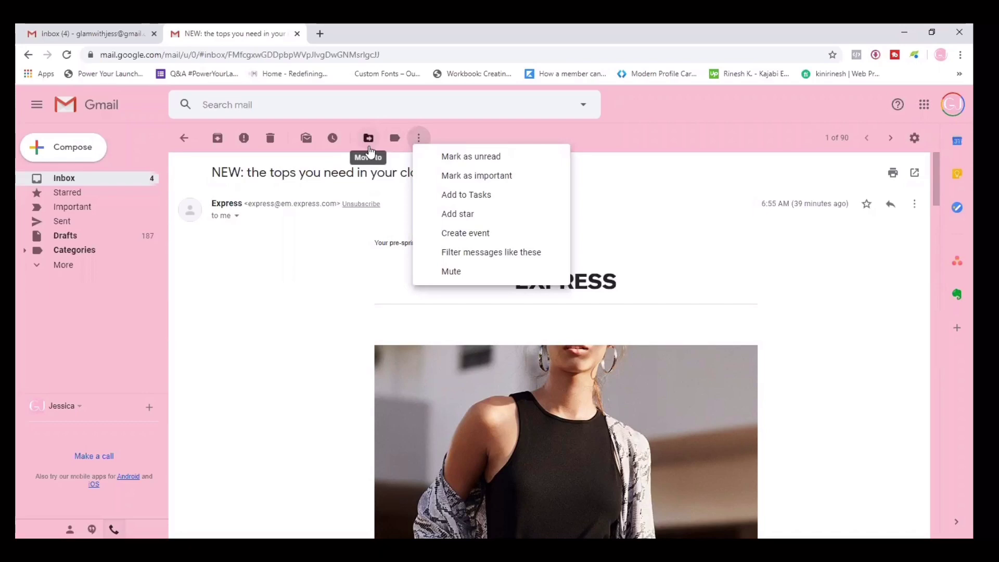
pyautogui.click(419, 138)
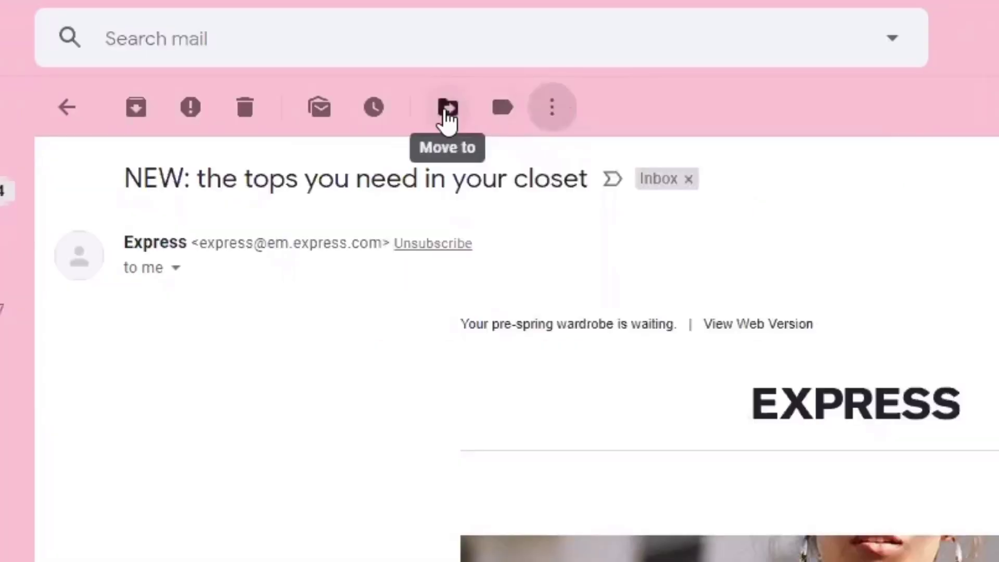
pyautogui.click(447, 109)
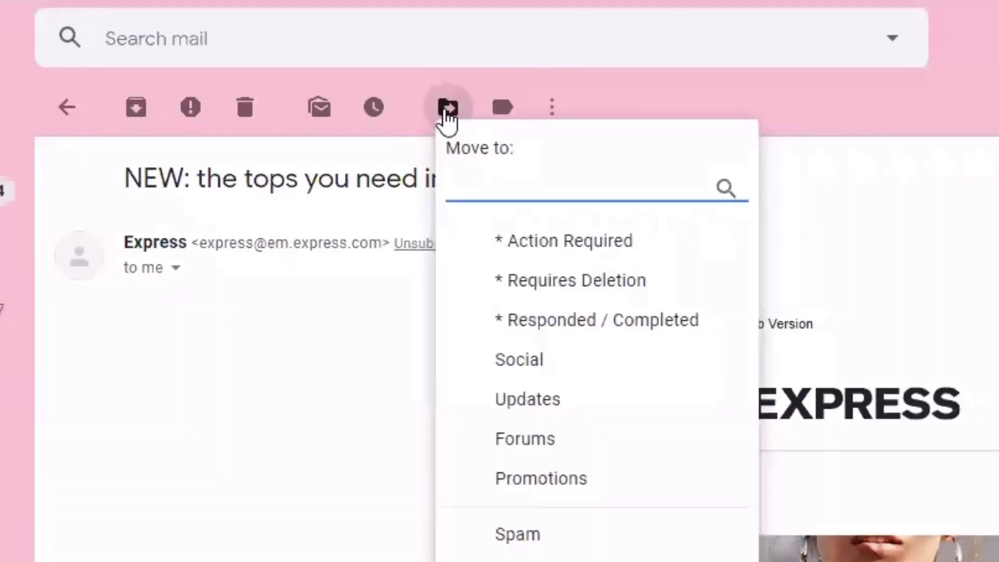
pyautogui.click(561, 262)
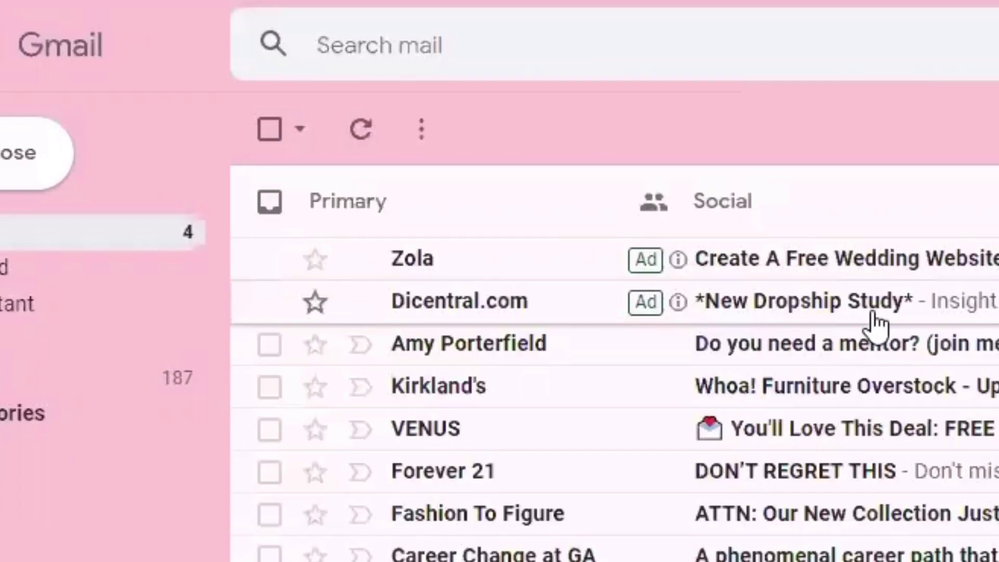
# - Select all 89 Promotions conversations and request their bulk deletion
pyautogui.click(270, 130)
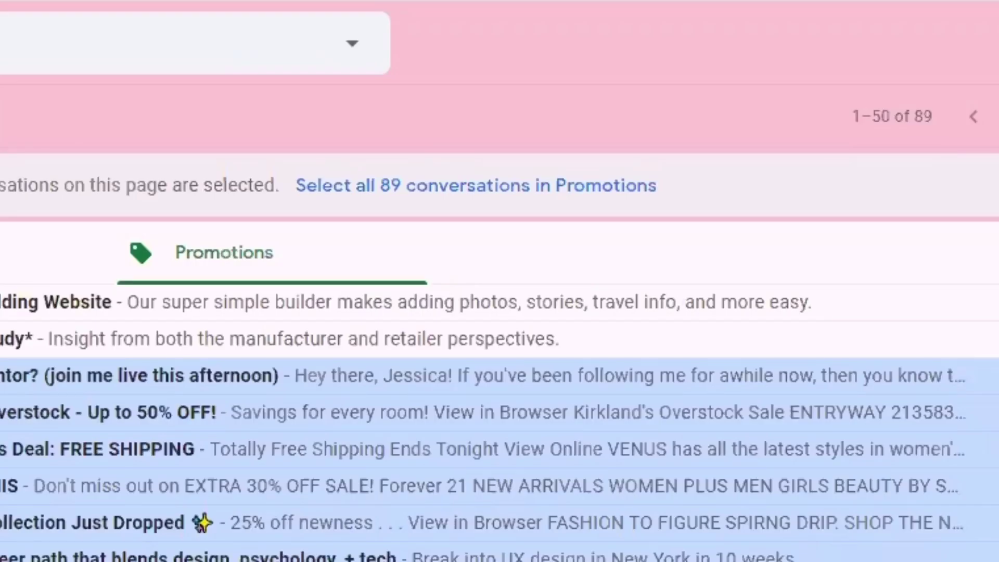
pyautogui.click(889, 125)
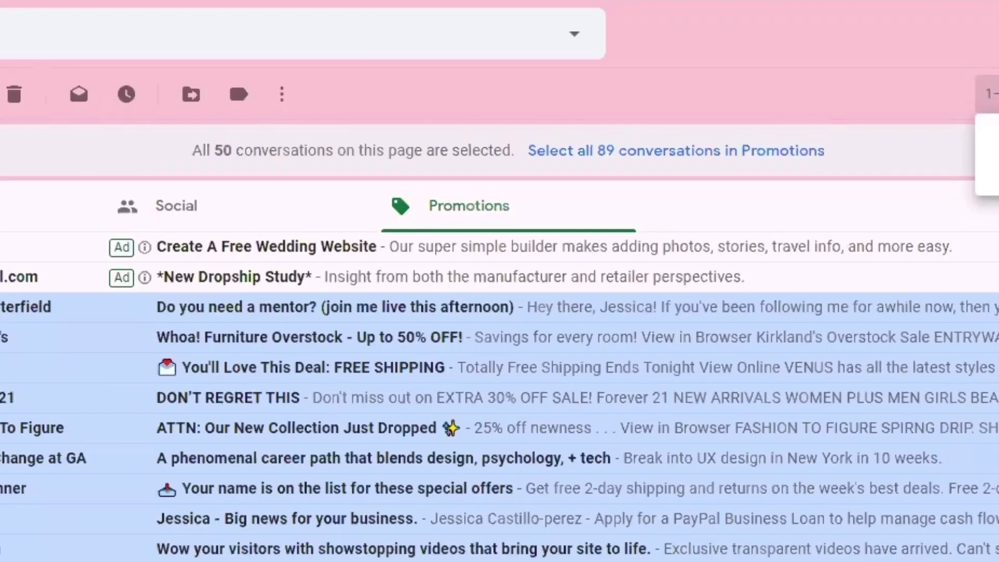
pyautogui.click(556, 152)
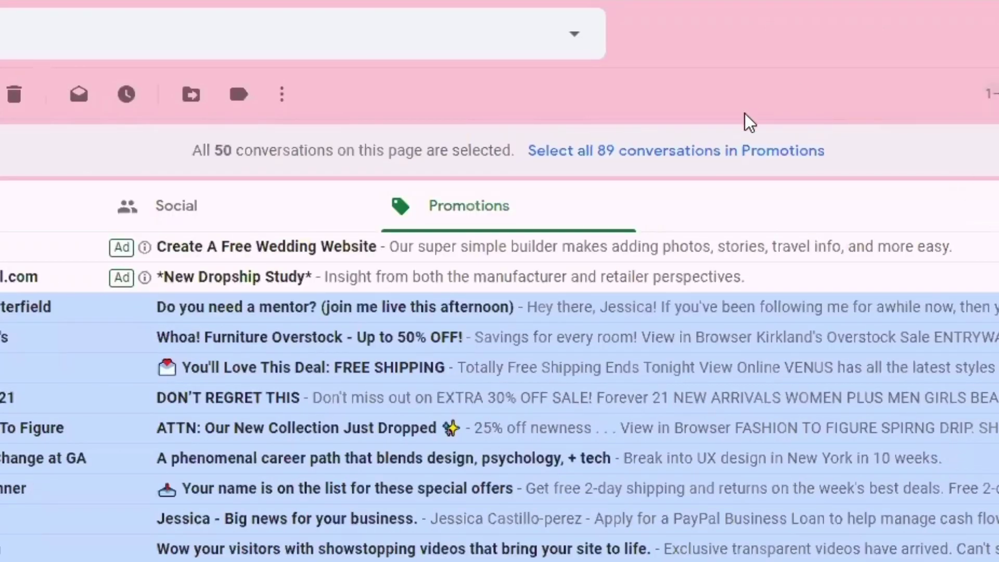
pyautogui.click(764, 152)
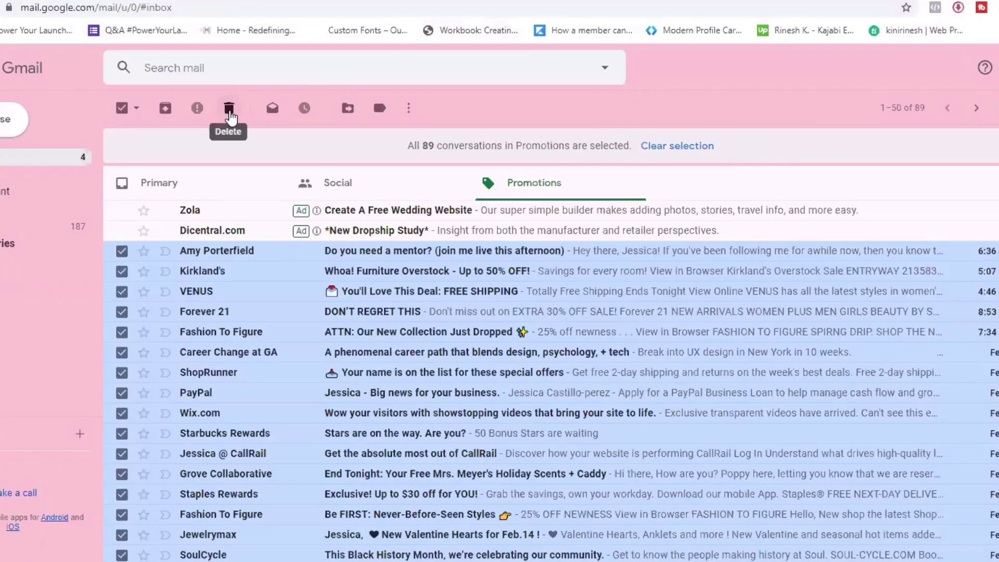
pyautogui.click(229, 118)
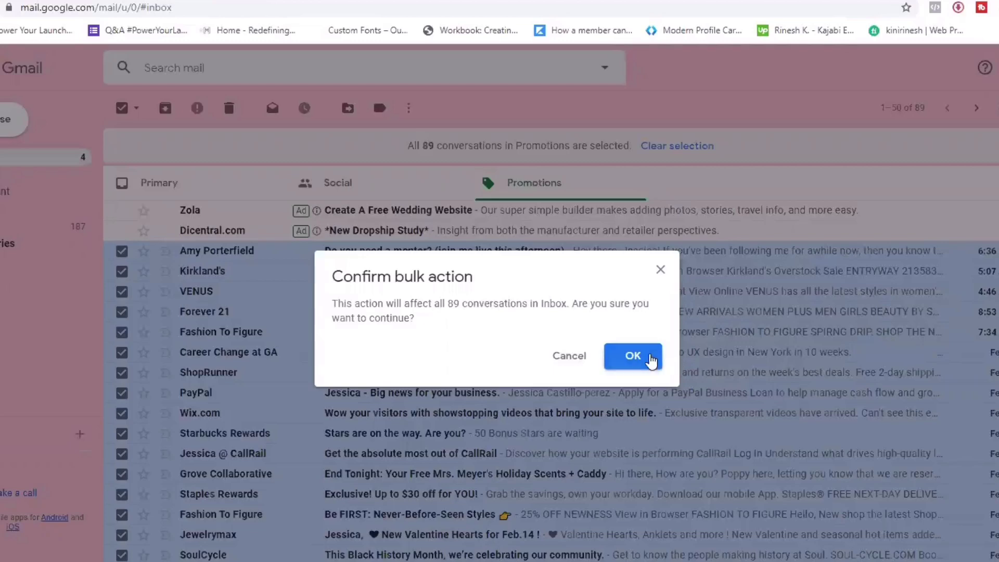
# - Confirm deleting the 89 Promotions conversations, then go to the Social tab
pyautogui.click(633, 356)
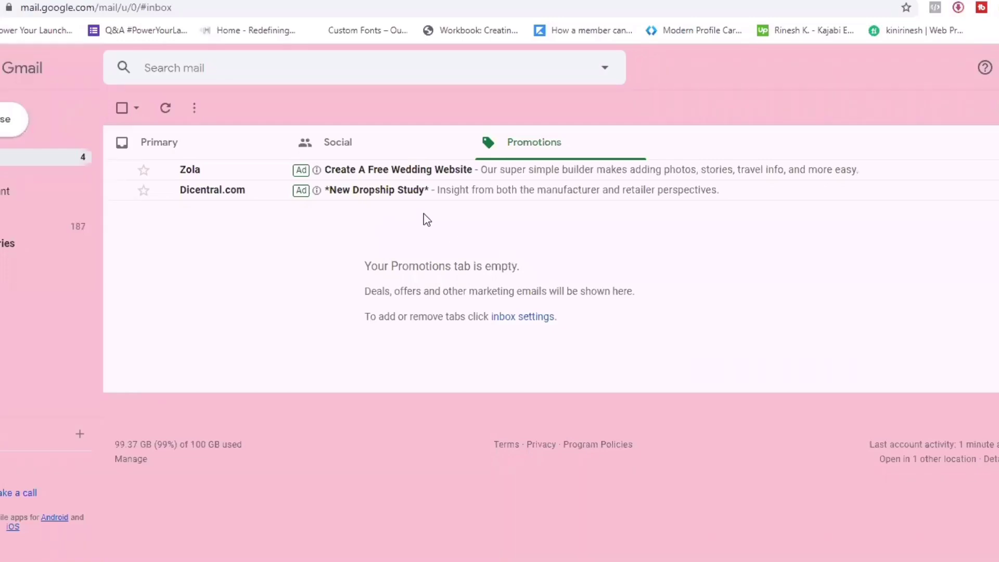
pyautogui.click(338, 147)
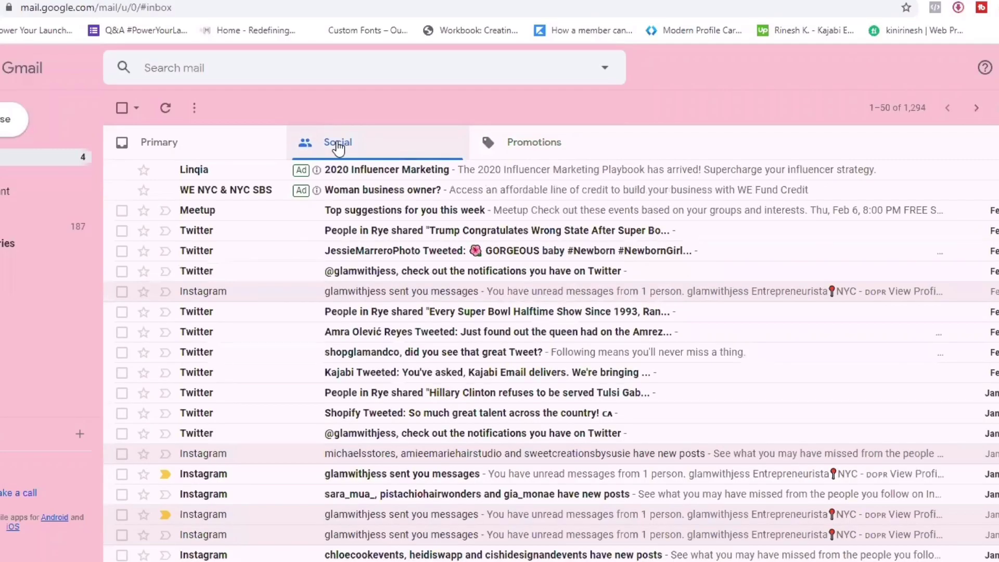
# - Select all 1,294 Social conversations and confirm moving them to Trash
pyautogui.click(121, 109)
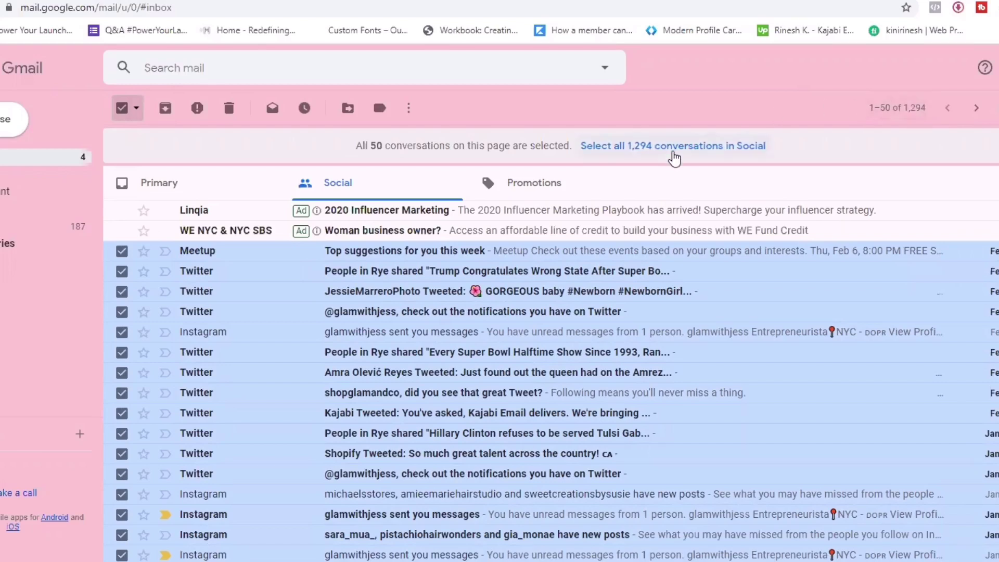
pyautogui.click(675, 146)
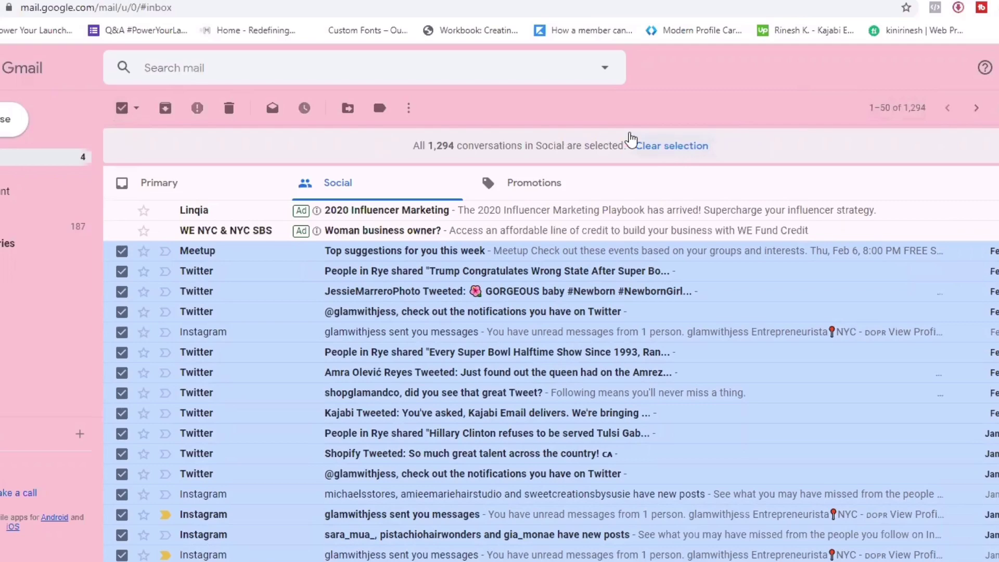
pyautogui.click(232, 108)
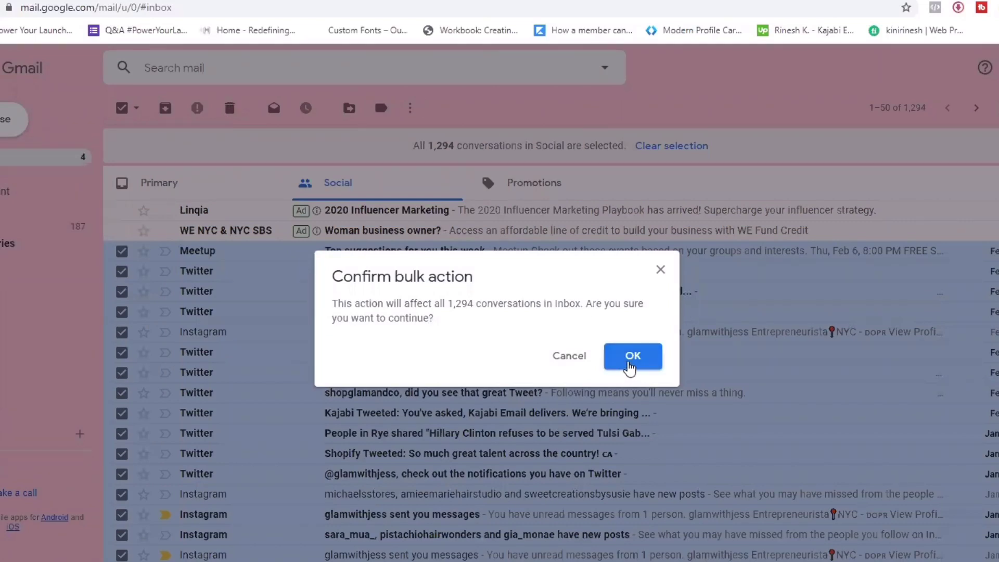
pyautogui.click(632, 357)
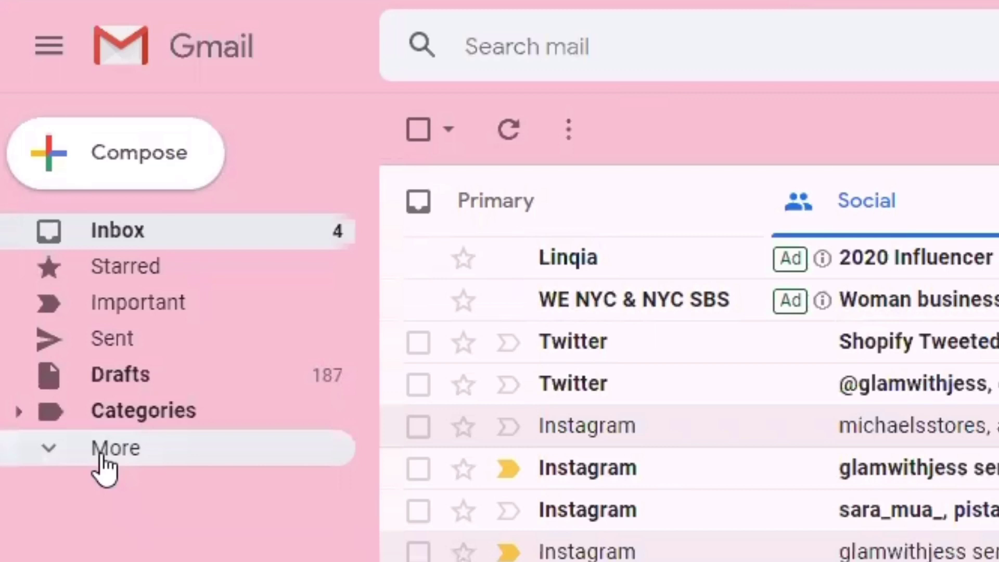
# - Collapse Categories, expand the More folder list, and start a new label
pyautogui.click(101, 458)
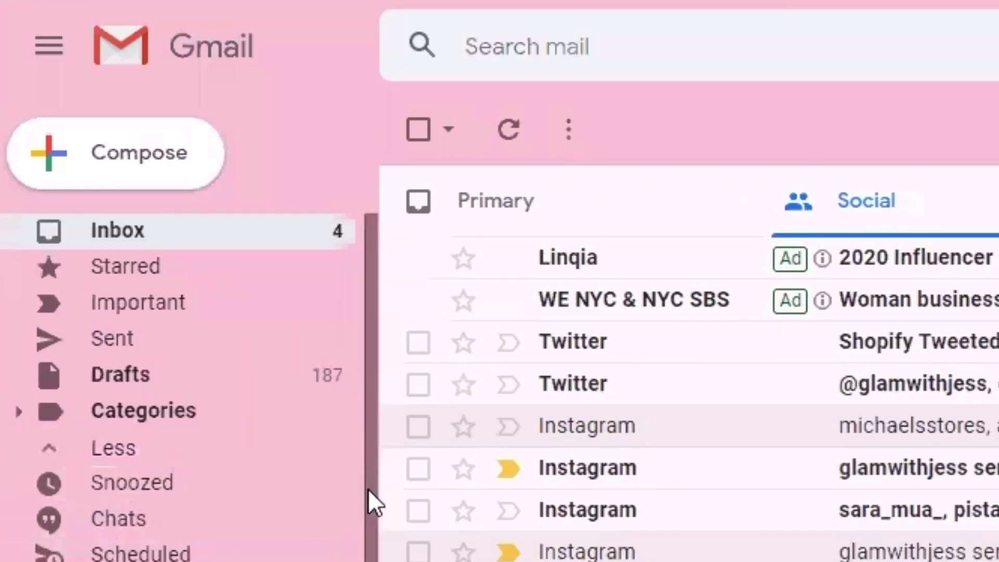
pyautogui.click(10, 419)
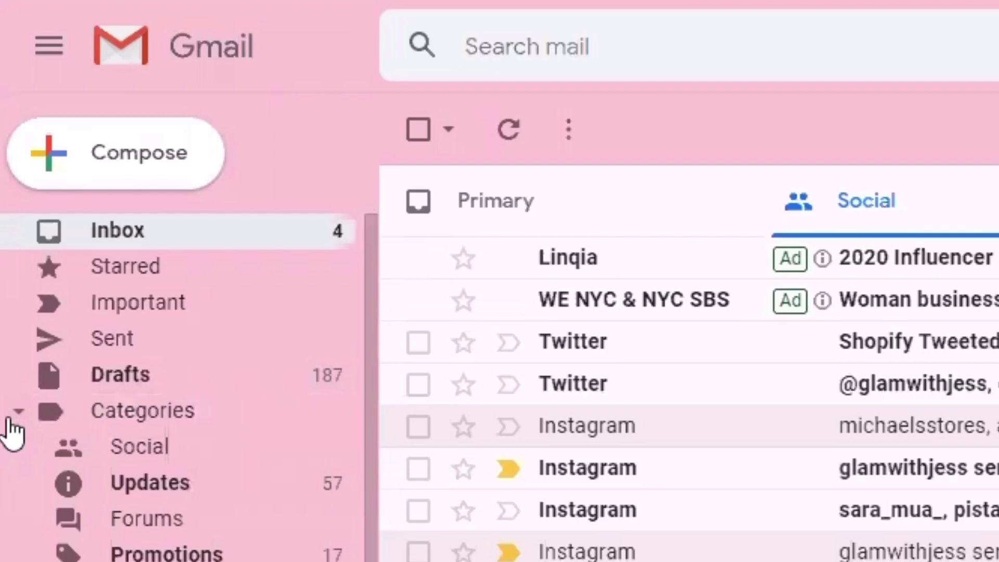
pyautogui.click(10, 419)
pyautogui.click(40, 448)
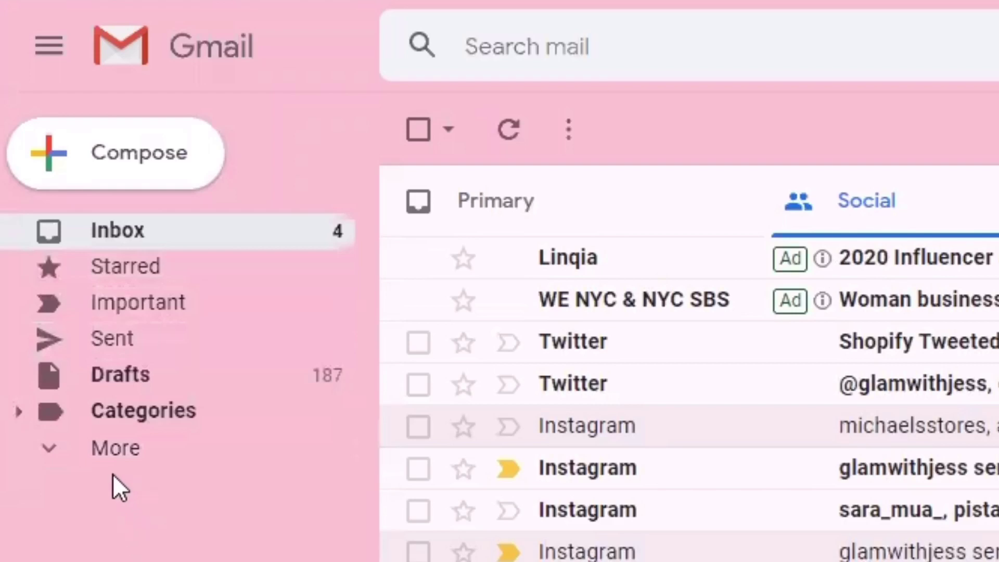
pyautogui.click(99, 458)
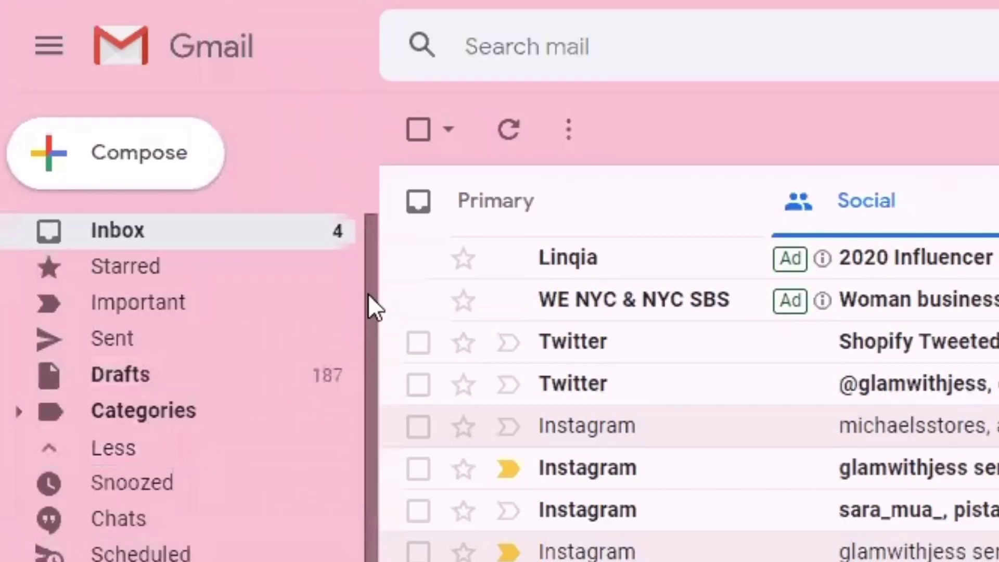
pyautogui.scroll(-2, 367, 294)
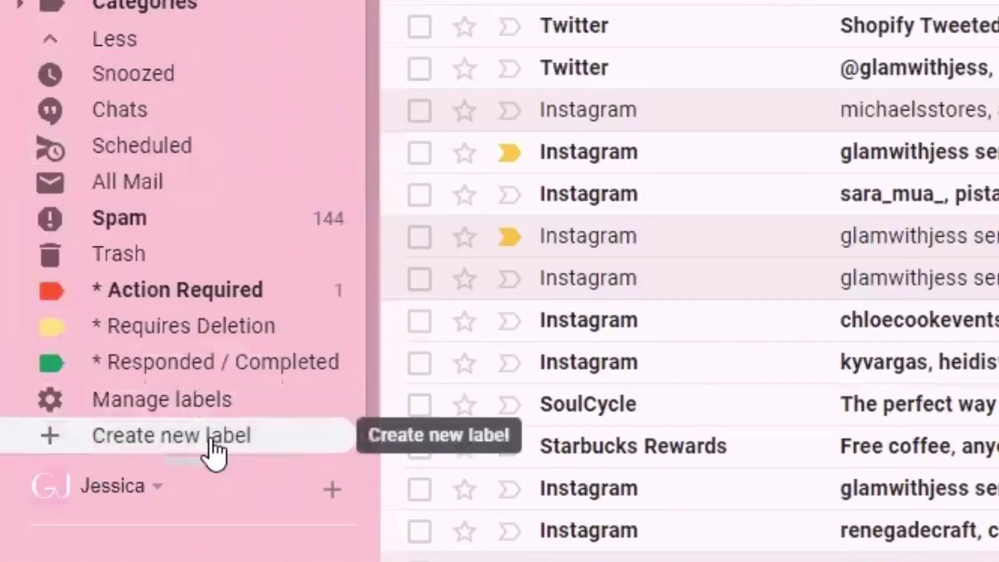
pyautogui.click(211, 441)
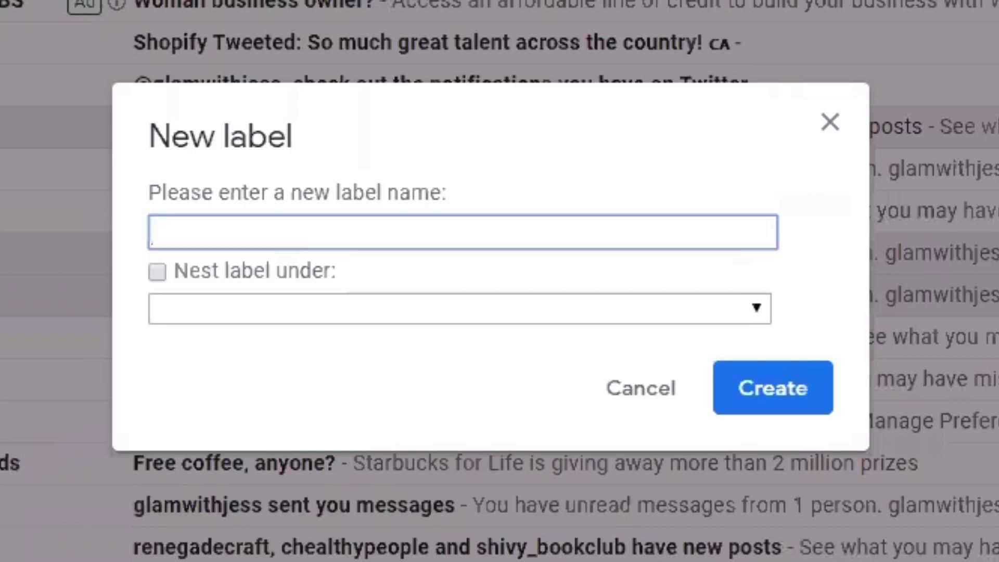
# - Name the new label '* Action Required - To Do' and create it
pyautogui.write('*')
pyautogui.write('Action Required')
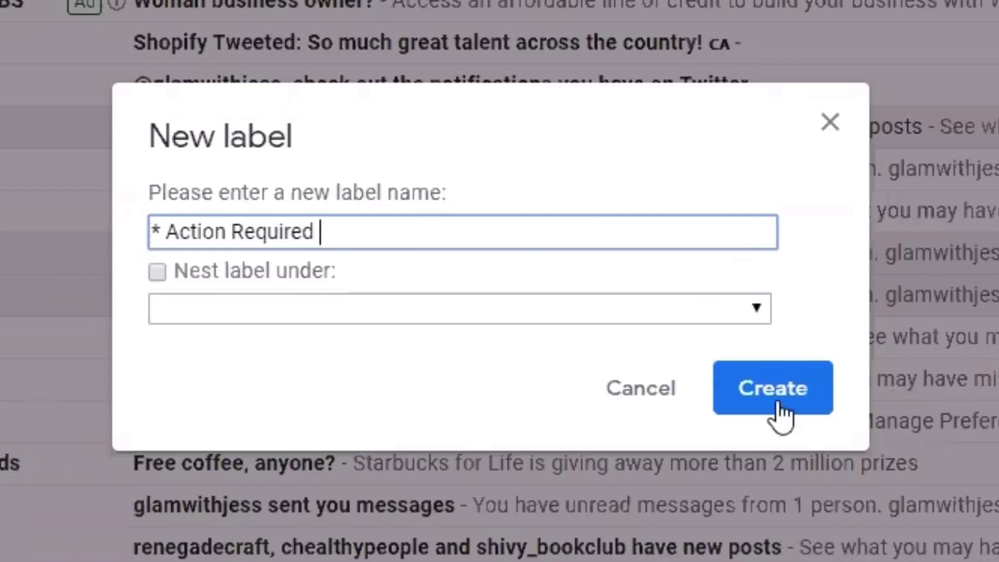
pyautogui.click(807, 386)
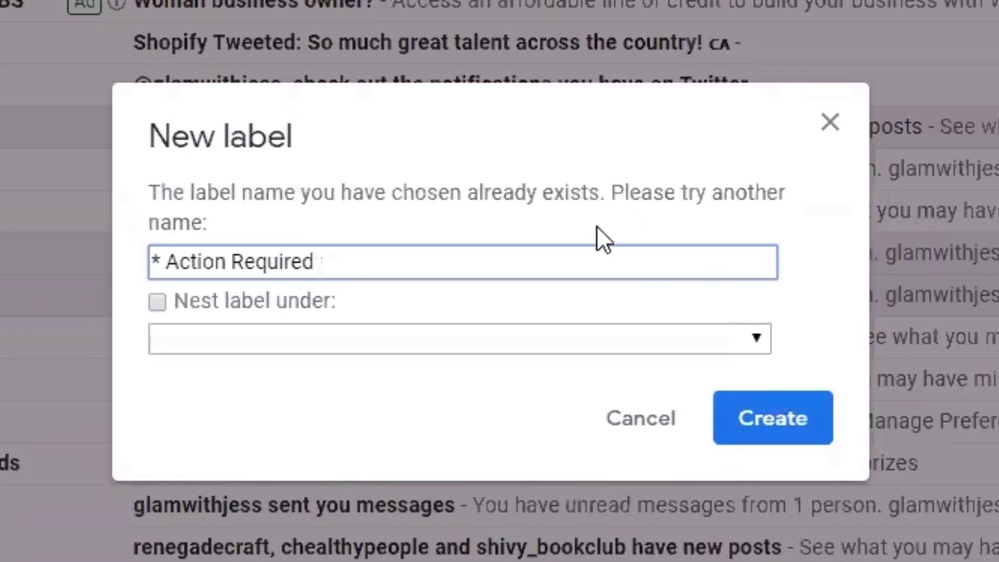
pyautogui.write('- To Do')
pyautogui.press('Return')
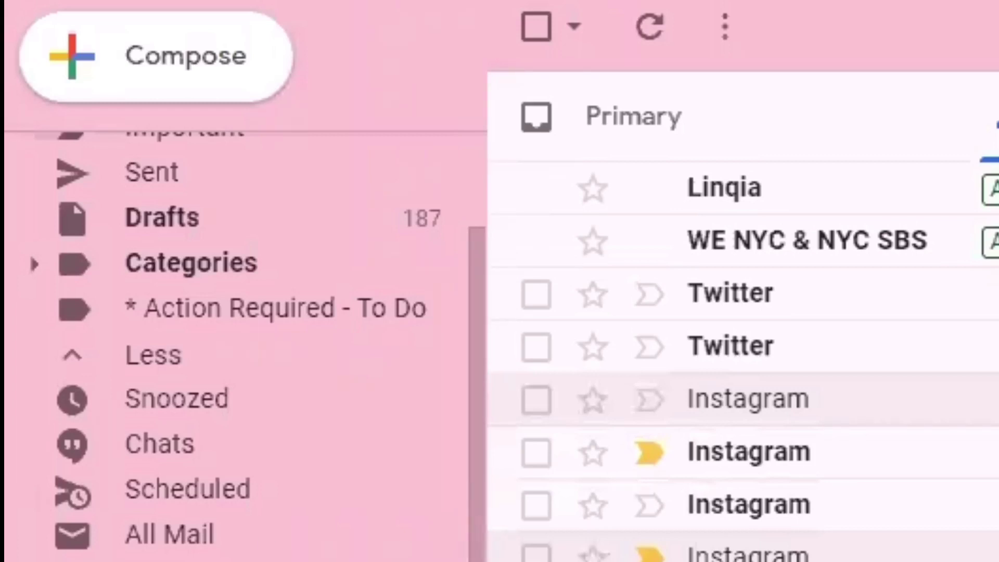
# - Give the '* Action Required - To Do' label a red colour, then return to the Inbox
pyautogui.click(229, 323)
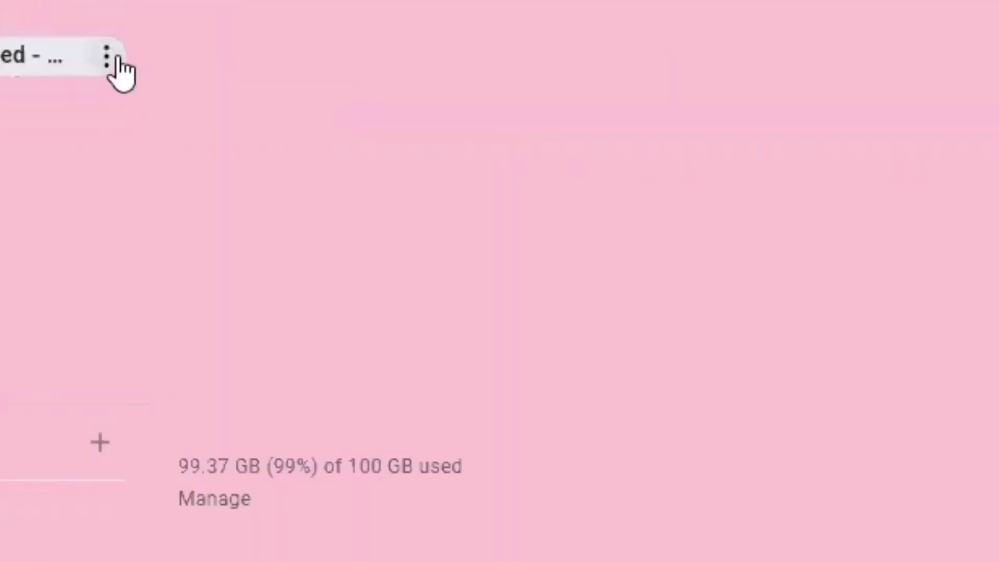
pyautogui.click(116, 58)
pyautogui.moveTo(213, 112)
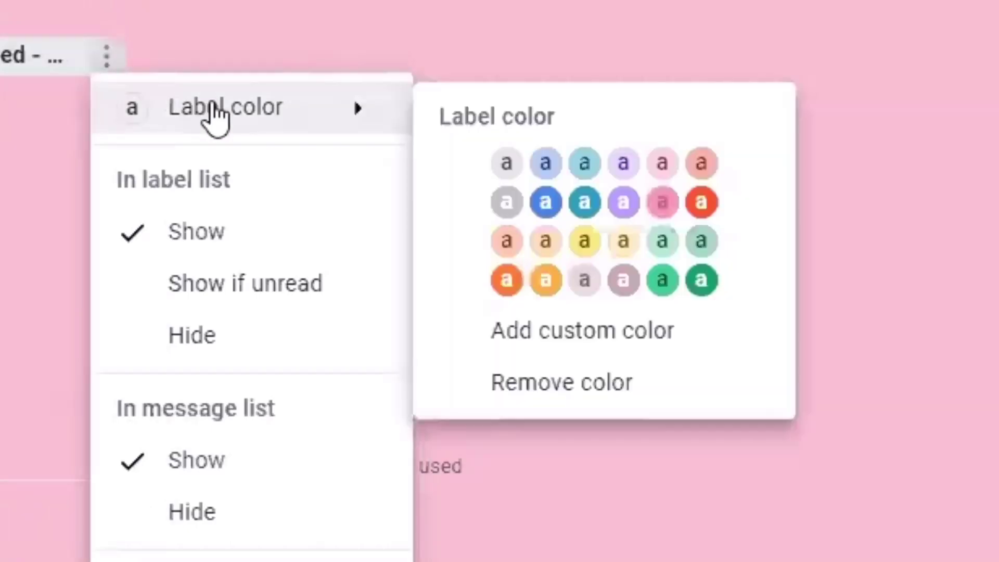
pyautogui.click(699, 201)
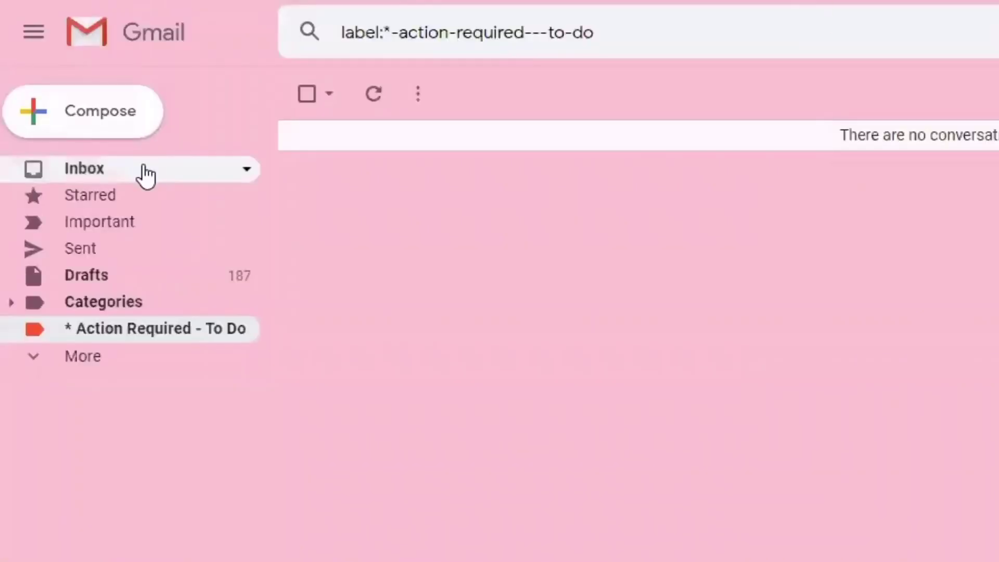
pyautogui.click(145, 174)
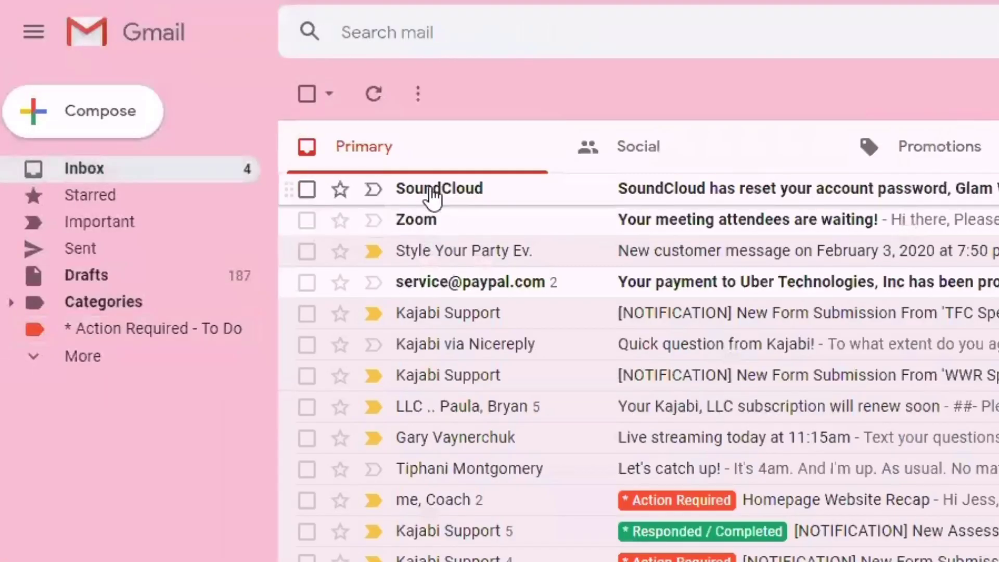
# - Open the SoundCloud password-reset email and apply * Responded / Completed, dropping * Action Required
pyautogui.click(430, 189)
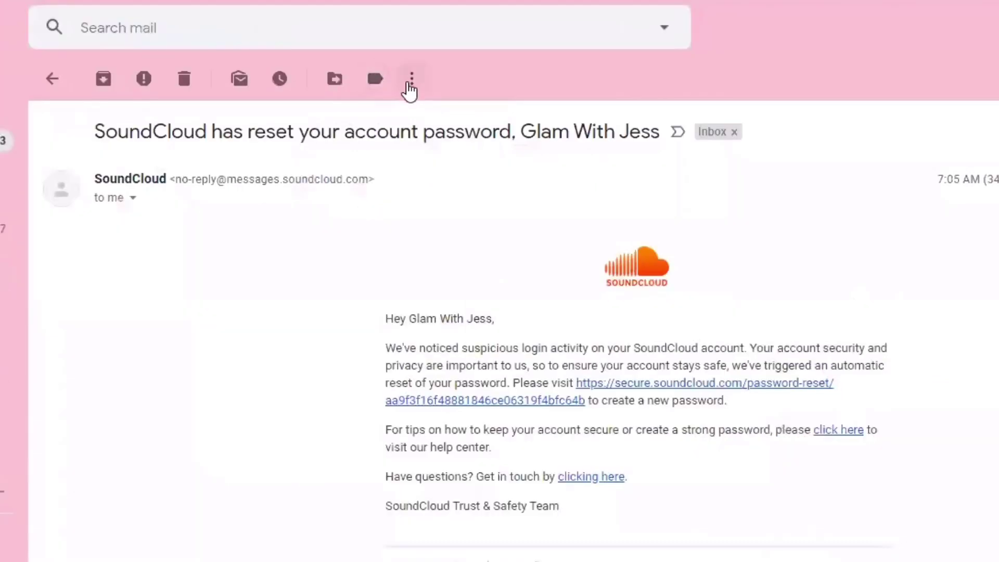
pyautogui.click(376, 79)
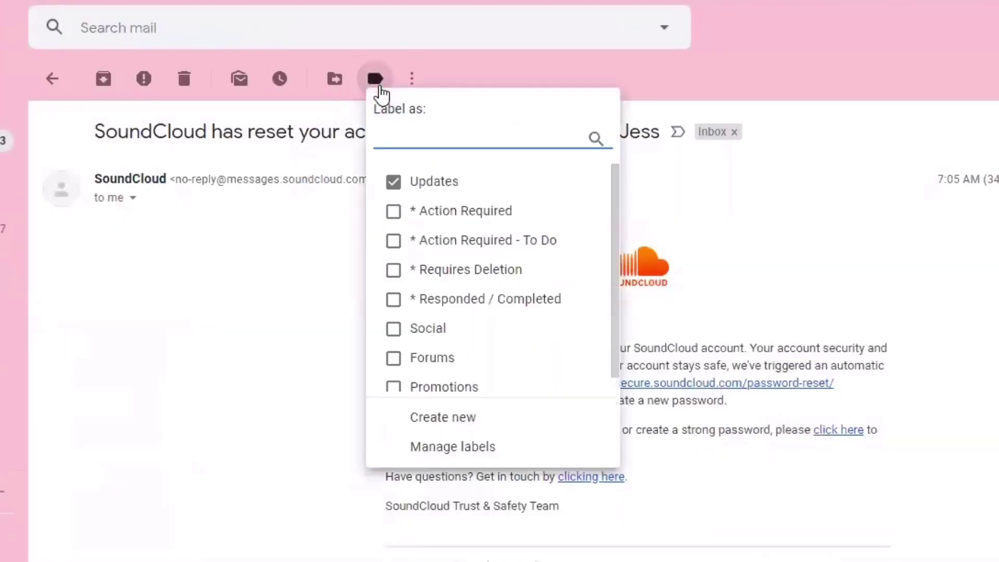
pyautogui.click(484, 213)
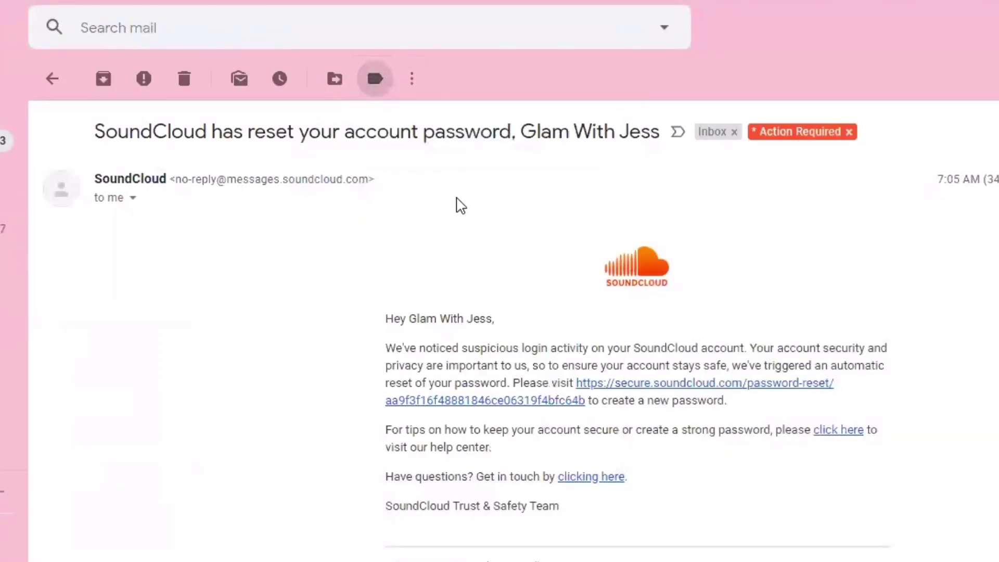
pyautogui.click(367, 82)
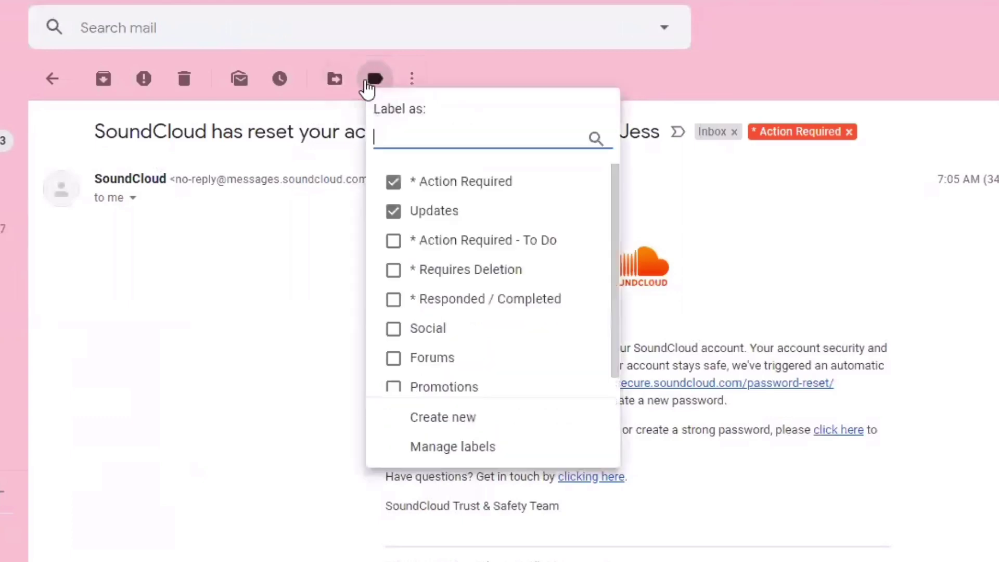
pyautogui.click(431, 188)
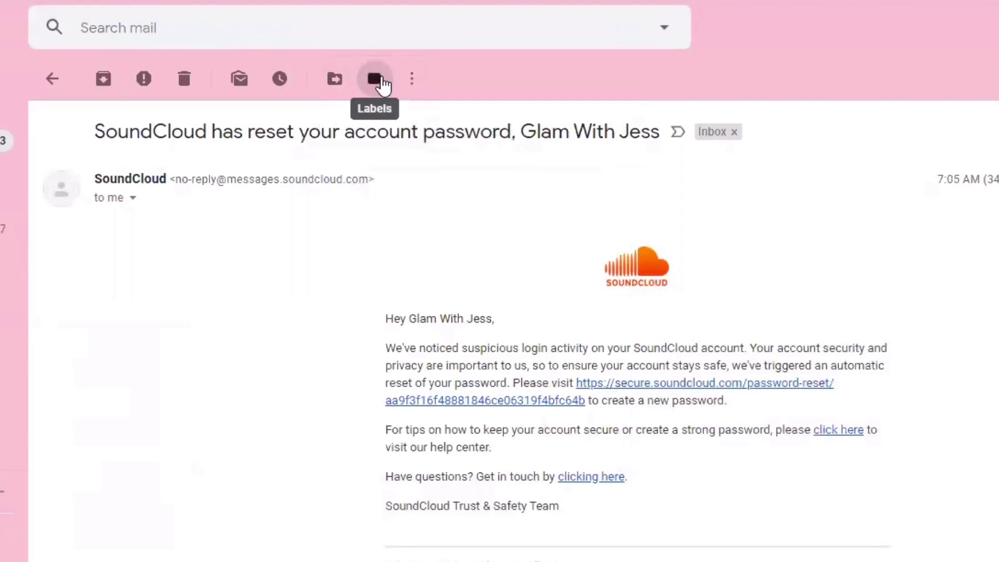
pyautogui.click(381, 83)
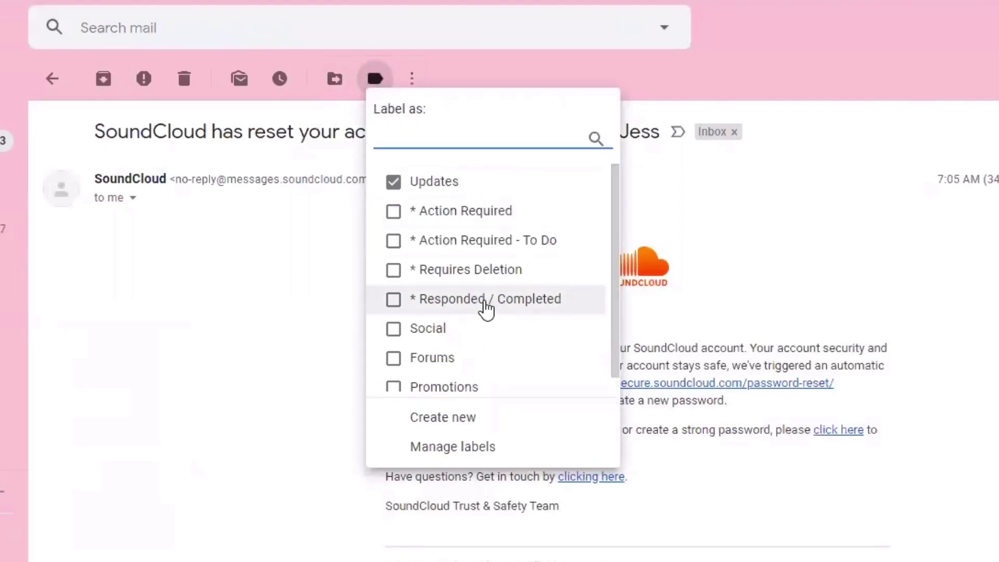
pyautogui.click(486, 307)
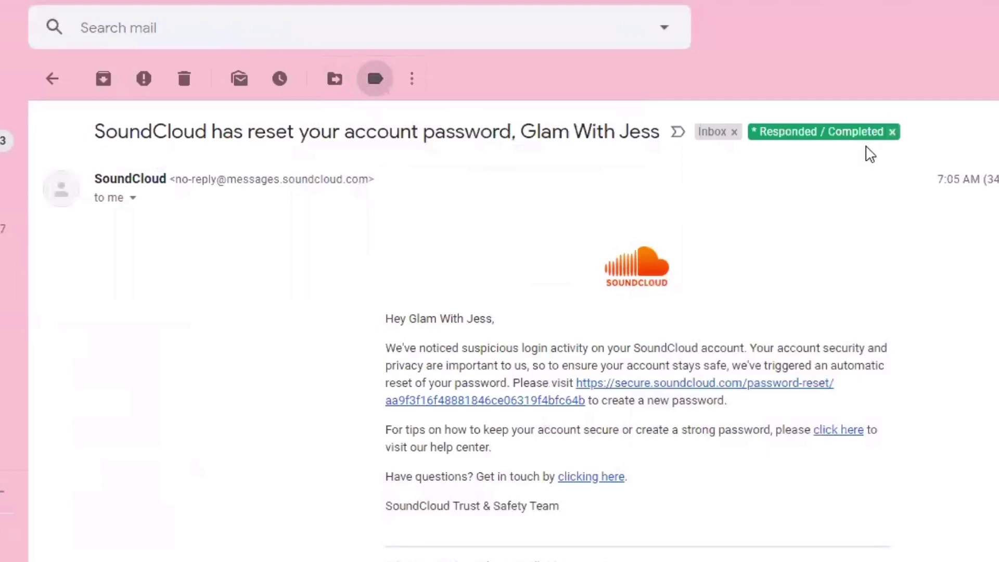